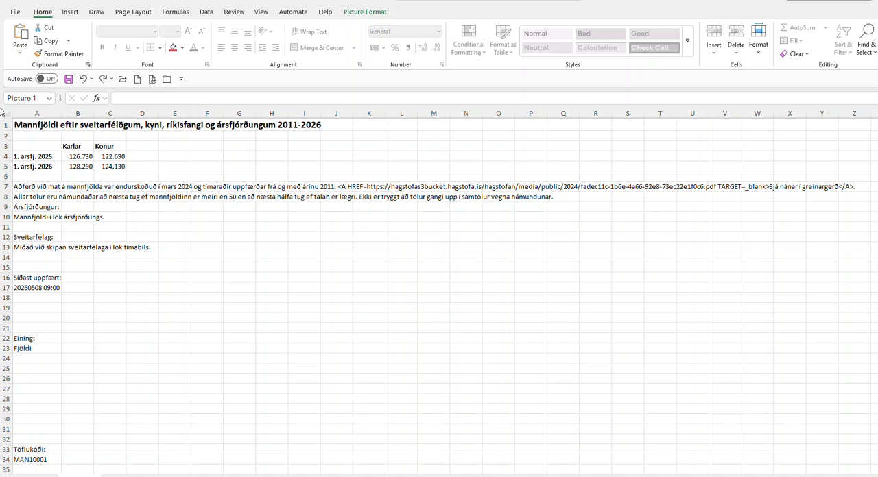
- Insert a 2-D clustered column chart from the population data in A3:C5
left_click_drag(33, 146, 99, 166)
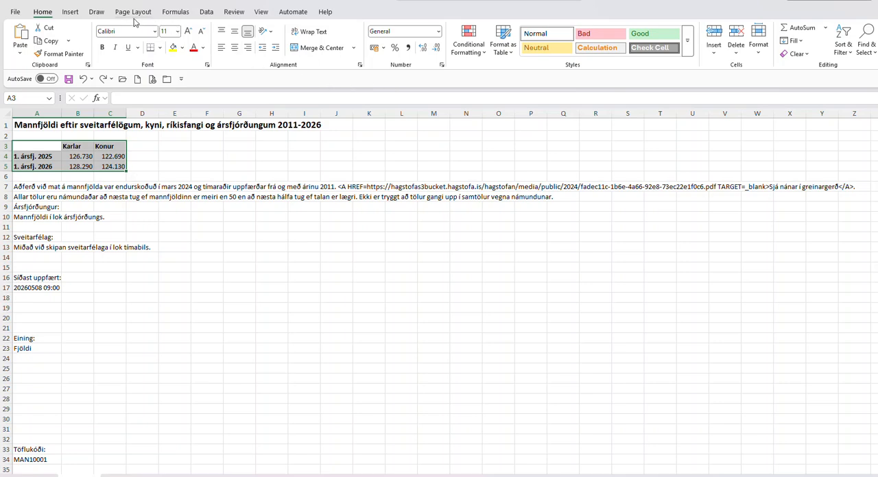
left_click(70, 12)
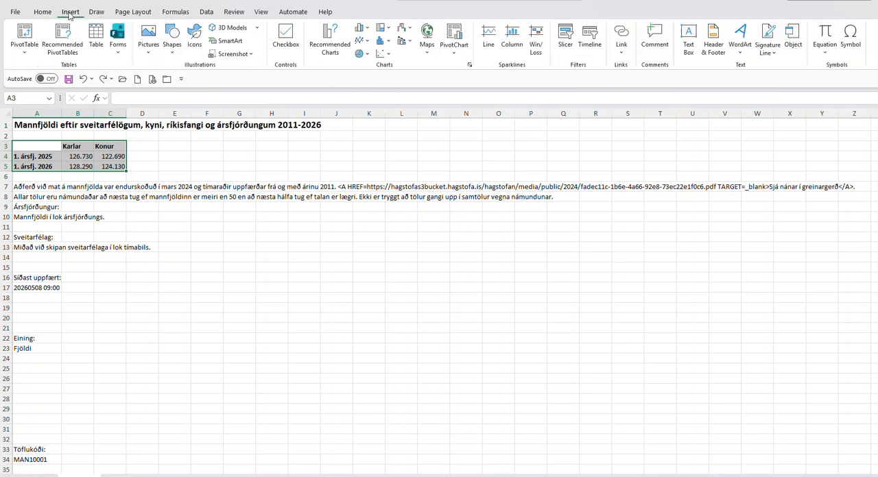
left_click(367, 30)
left_click(367, 61)
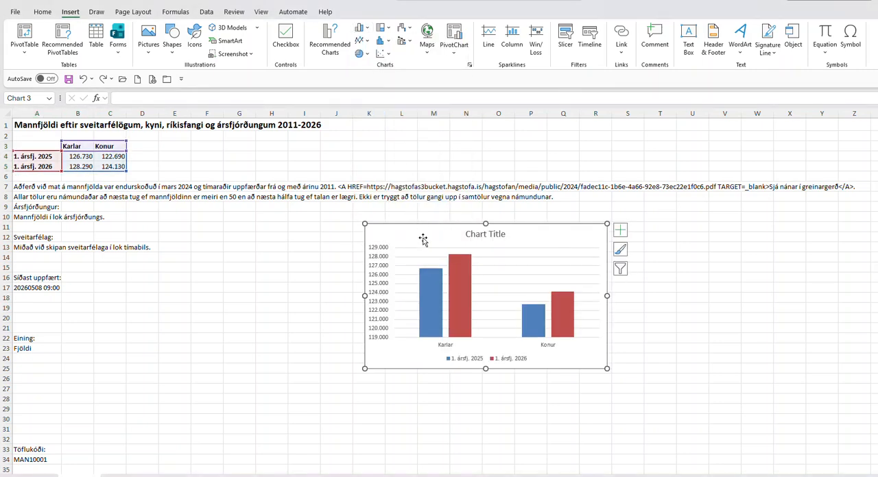
- Move the chart so it starts at about cell H10 and apply the grey gradient chart style with data labels
left_click_drag(417, 234, 317, 224)
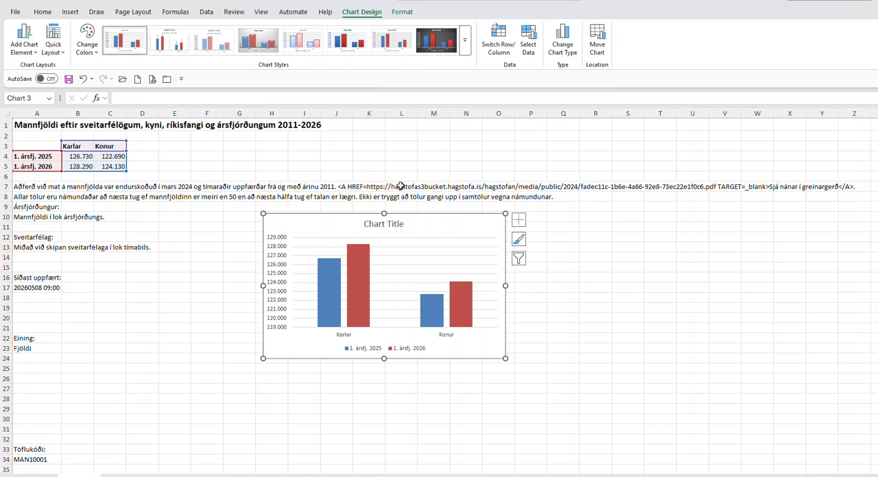
left_click(268, 46)
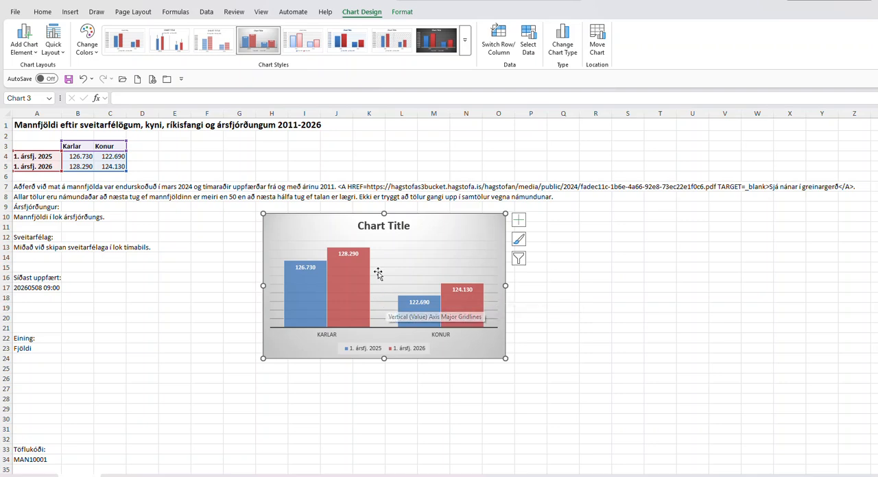
- Replace the chart title with "Fjöldi karla og kvenna á höfuðborgarsvæðinu"
left_click(376, 227)
double_click(376, 227)
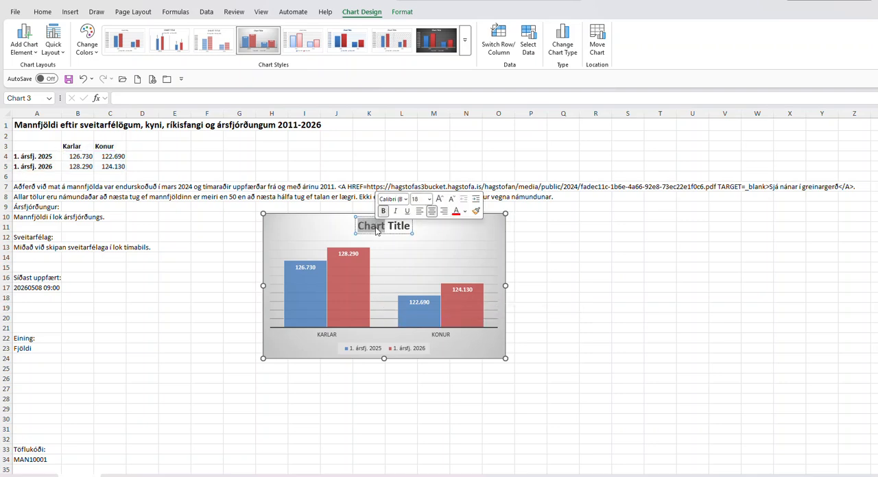
key("Delete")
key("Delete")
key("Delete")
key("Delete")
key("Delete")
key("Delete")
key("Delete")
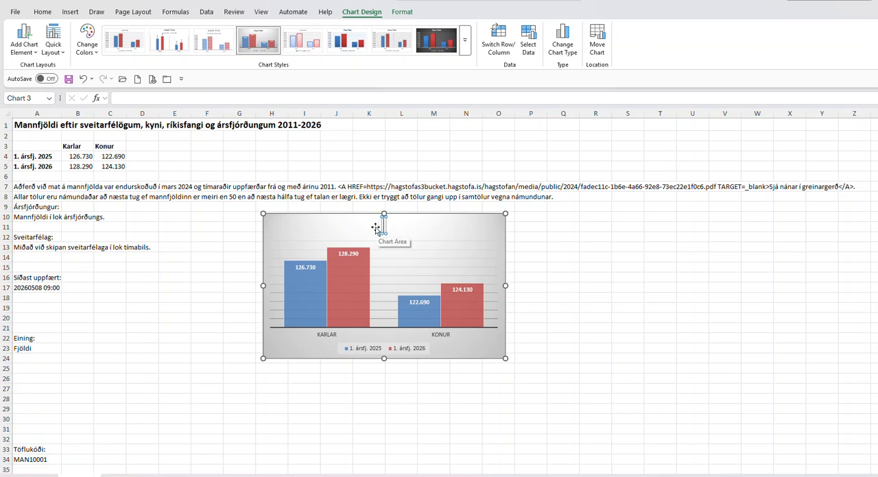
type("Fjöldi karl")
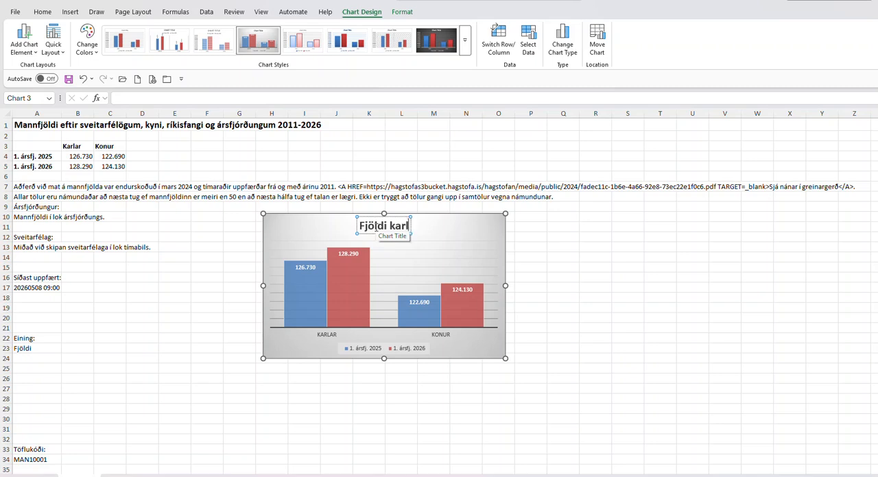
type("a og kvenn")
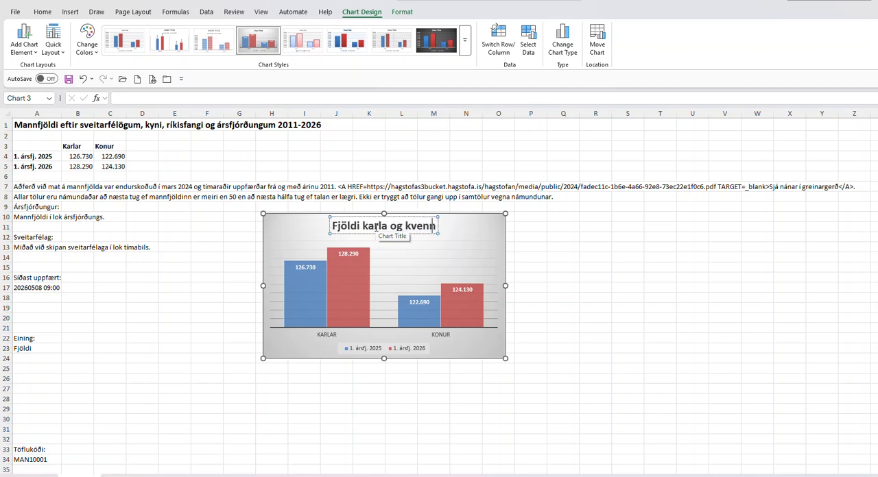
type("a á höfuð")
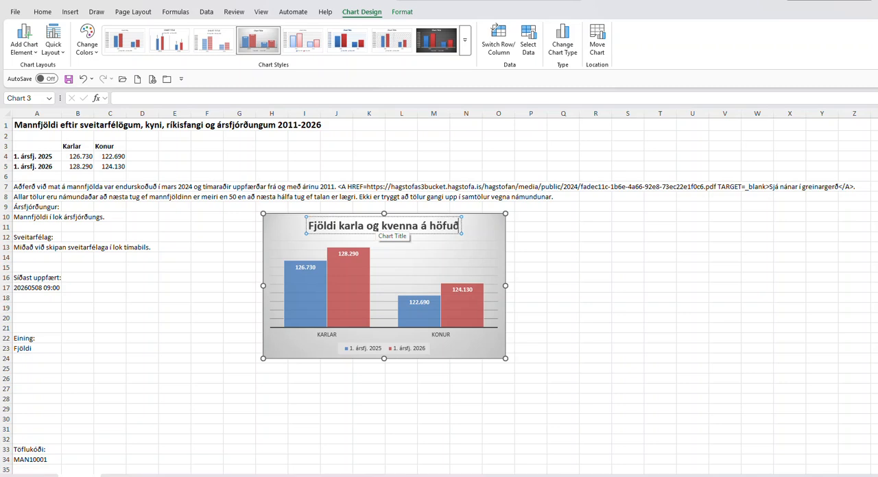
type("borgarsvæ")
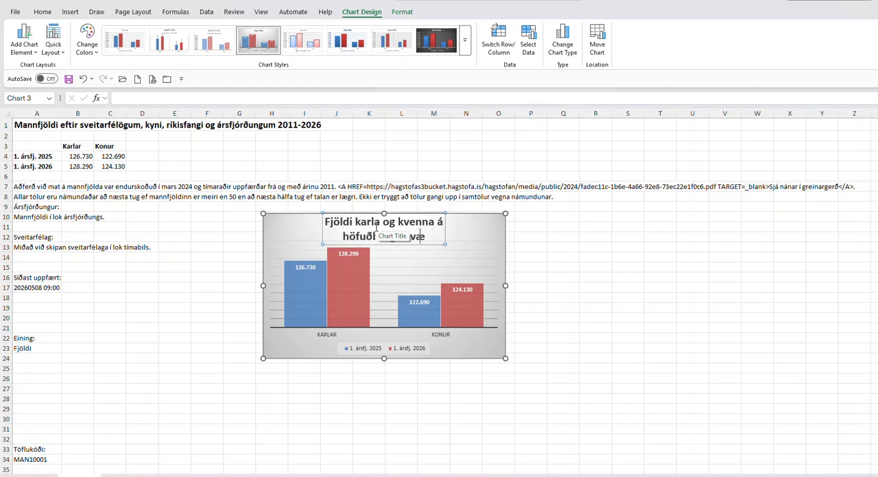
type("ðinu")
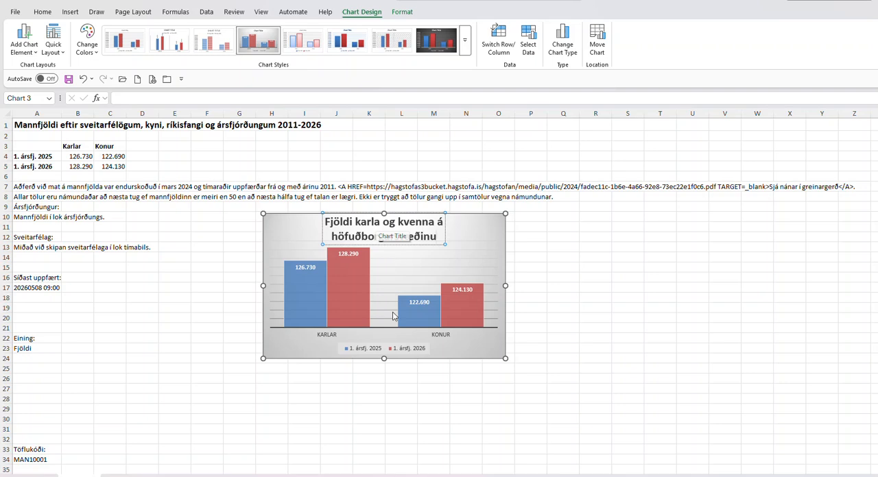
- Place the chart legend at the top, between the title and the columns
left_click(384, 349)
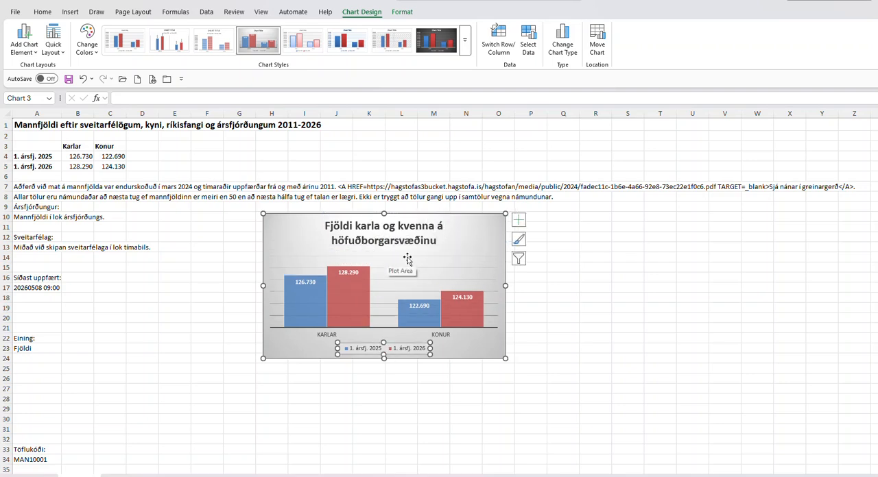
left_click(518, 221)
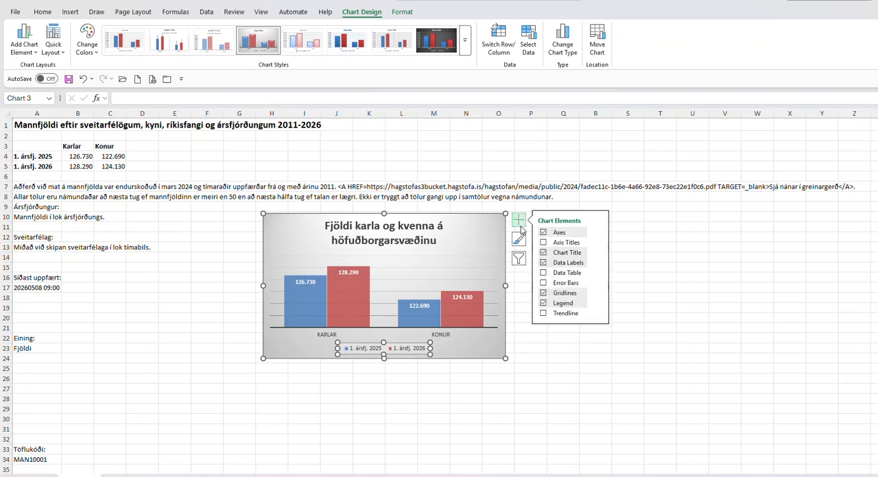
left_click(597, 303)
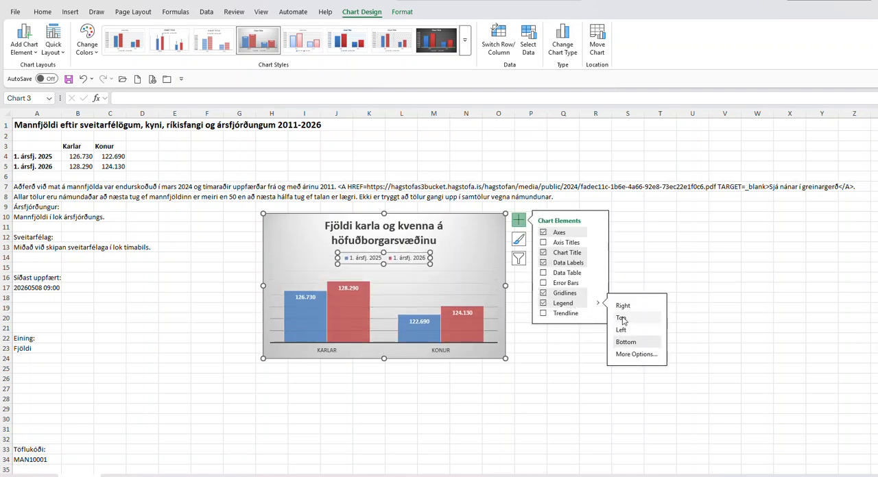
left_click(621, 318)
left_click(557, 371)
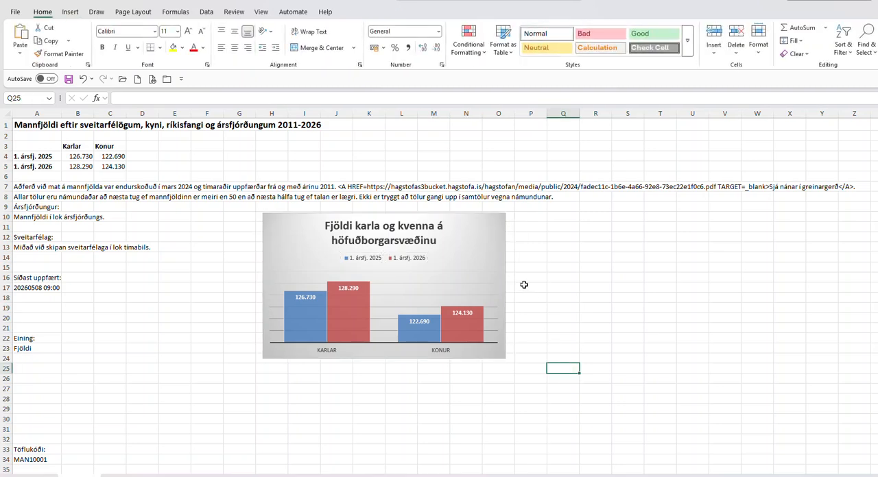
- Give the whole chart area a shape outline in the automatic black colour
left_click(483, 235)
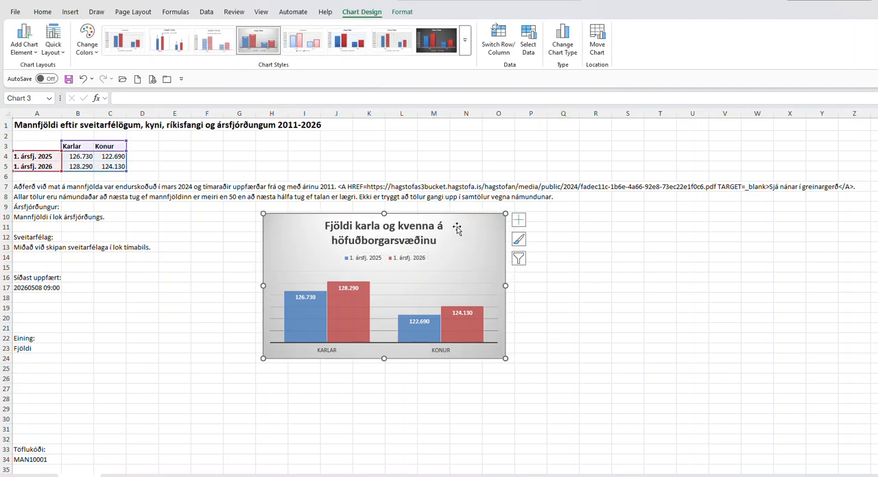
left_click(402, 12)
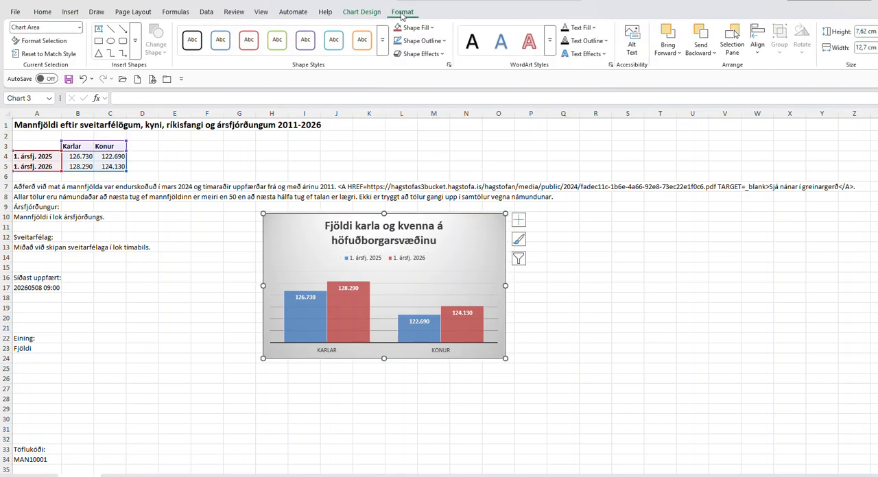
left_click(443, 42)
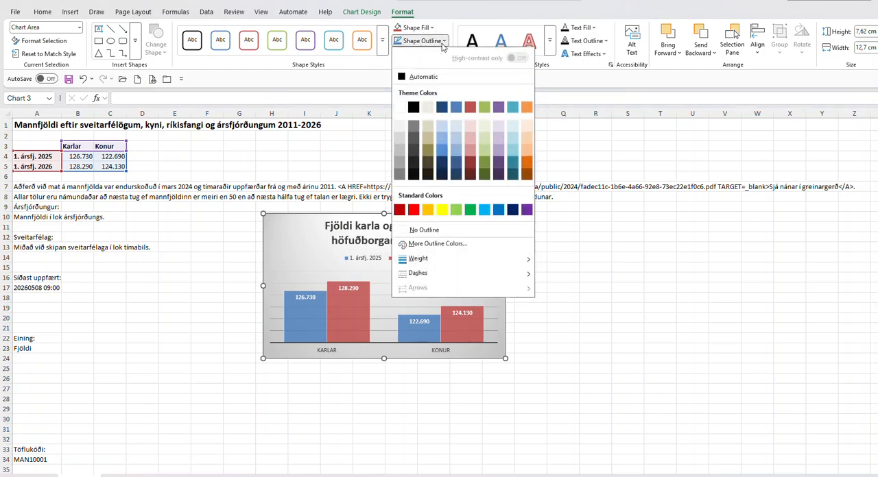
left_click(405, 78)
left_click(208, 294)
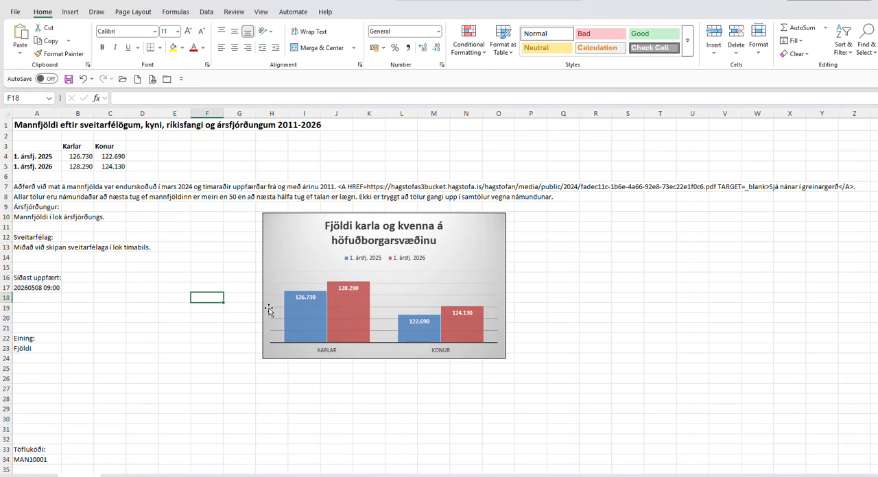
- Save the workbook as an Excel workbook named 05 in the G-hluti folder
left_click(15, 12)
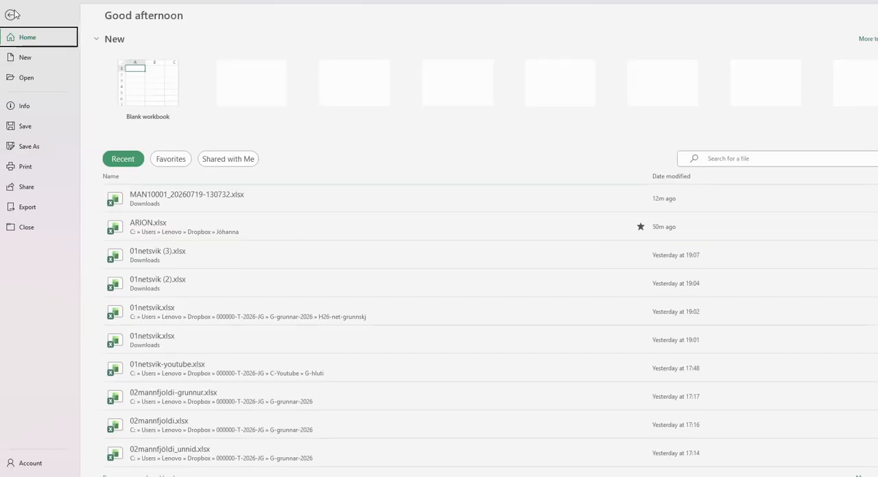
left_click(33, 147)
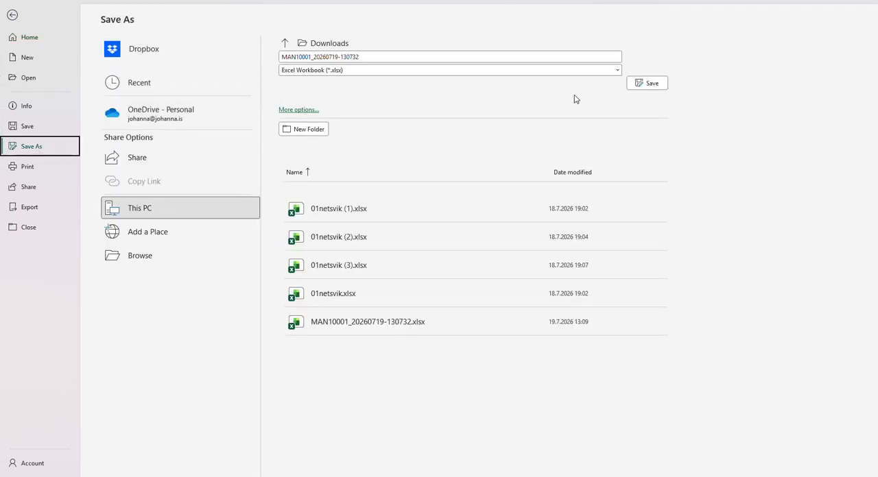
left_click(649, 81)
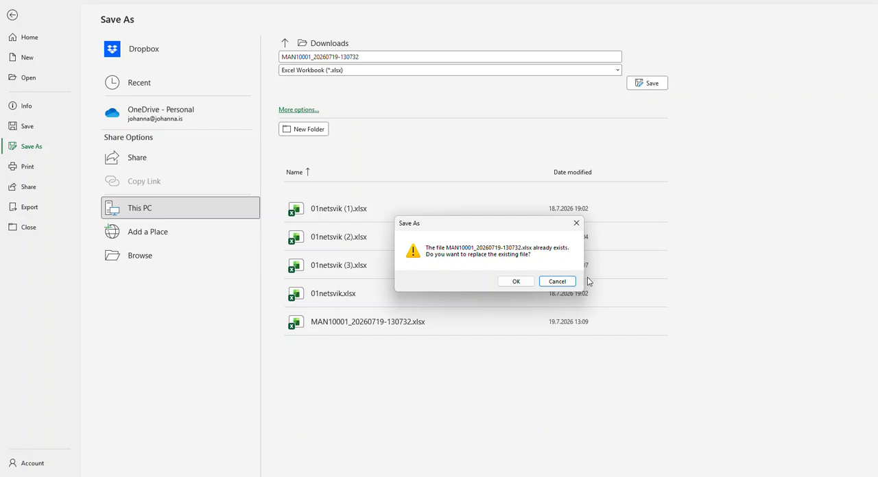
left_click(557, 282)
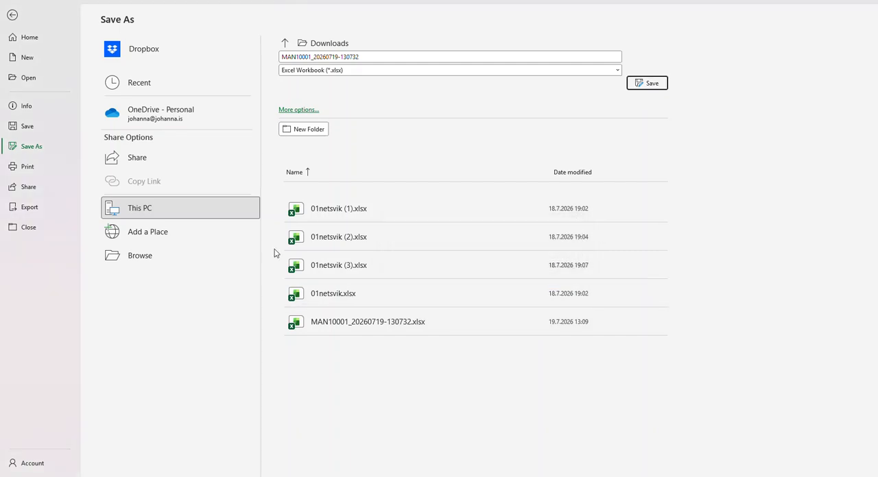
left_click(118, 255)
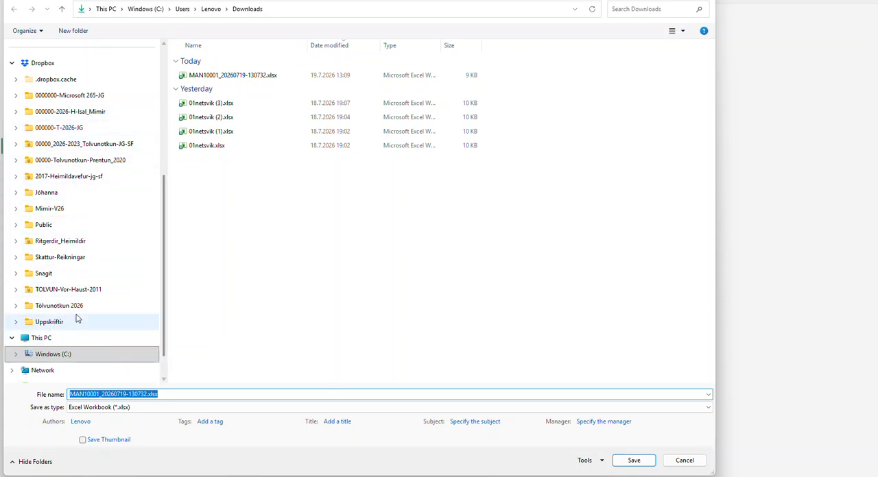
scroll(82, 288, "up", 2)
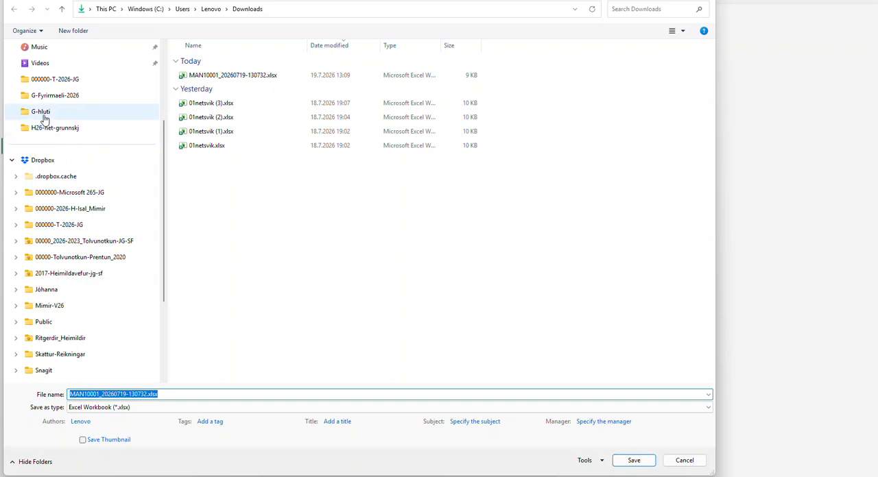
left_click(43, 116)
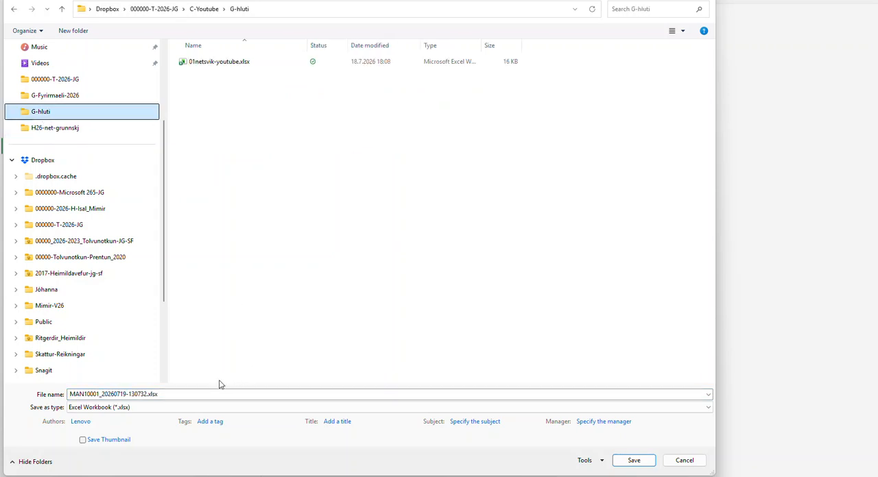
left_click(182, 393)
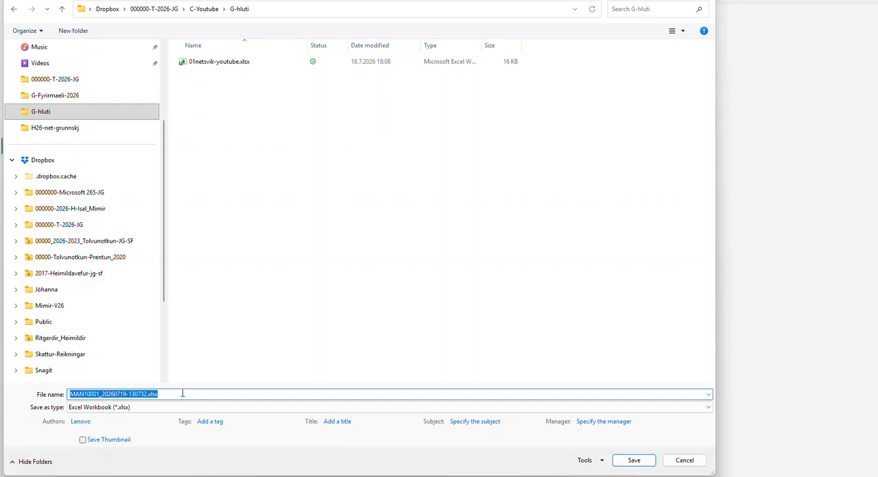
type("05fjoldi")
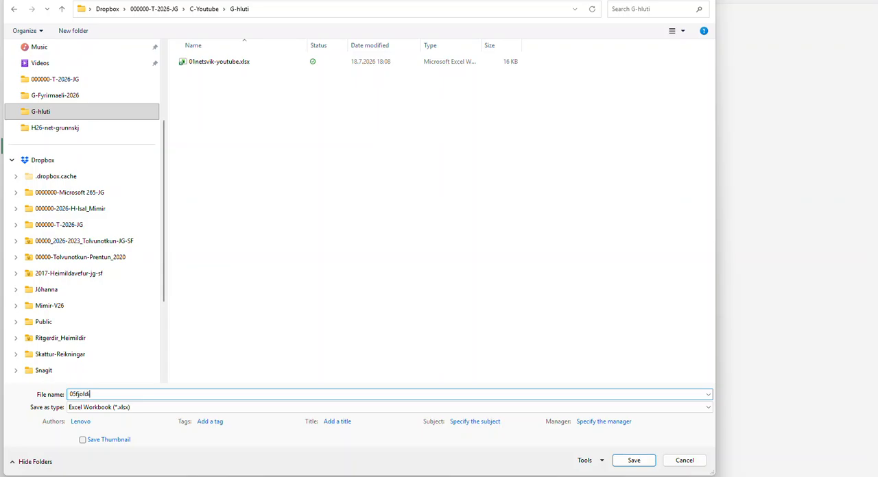
key("Return")
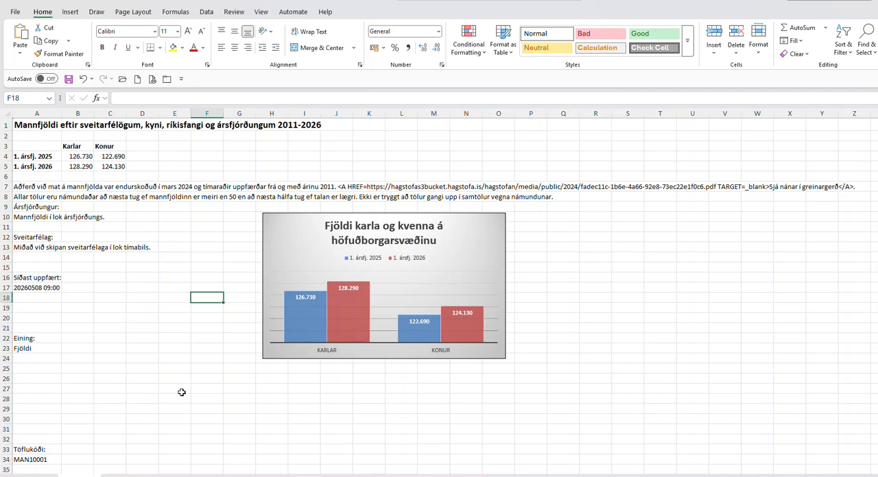
- Paste the copied "Heimild" source reference as a picture and position it directly below the chart
left_click(287, 237)
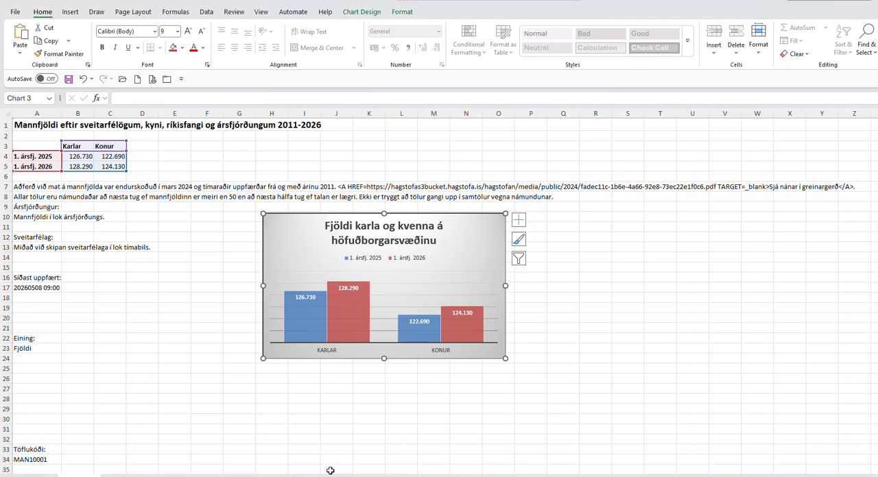
left_click(365, 462)
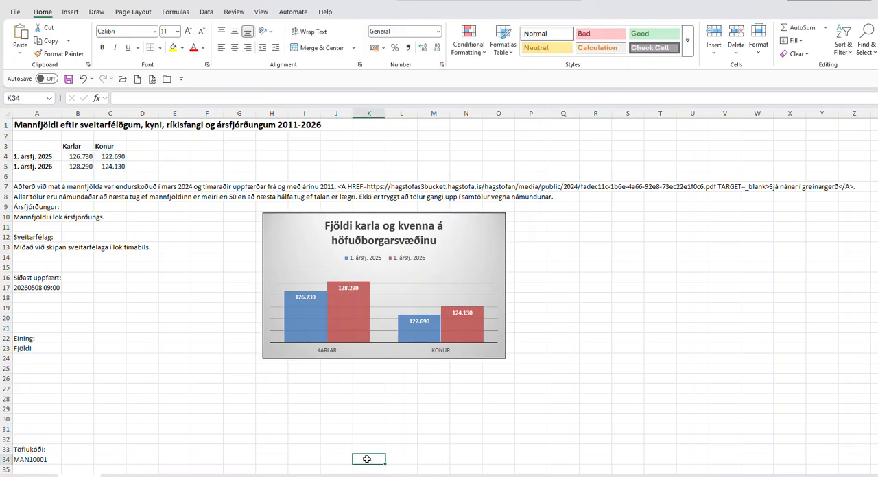
key("ctrl+v")
left_click_drag(428, 463, 339, 382)
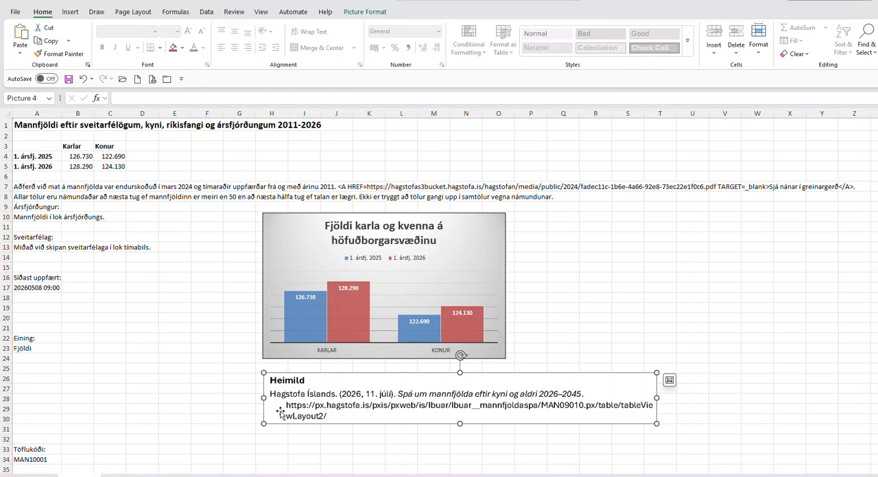
left_click_drag(347, 396, 360, 476)
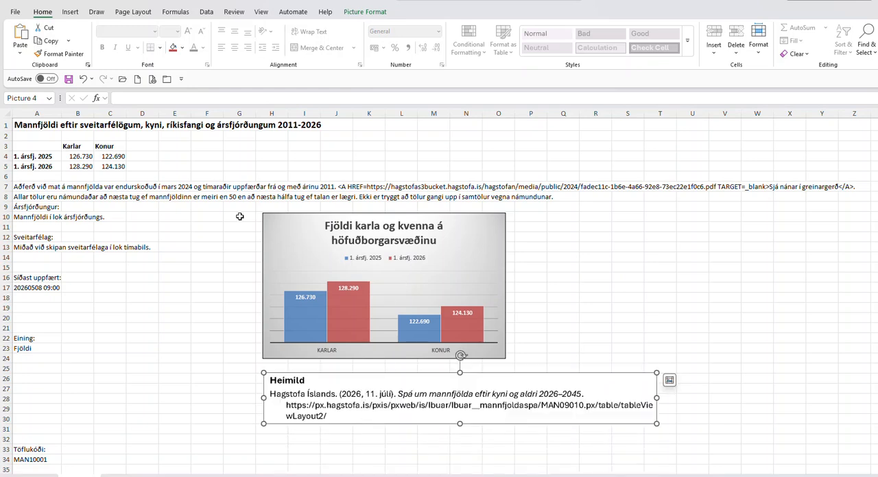